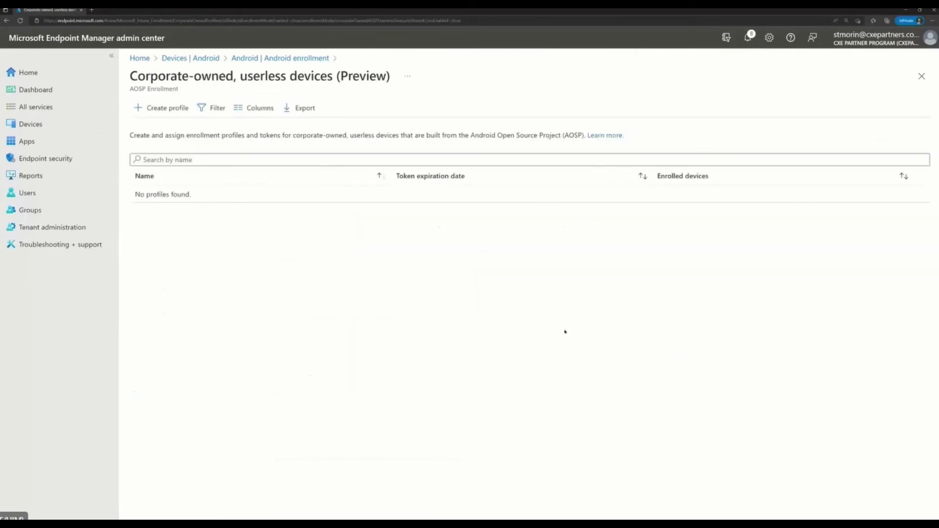
- Create the userless-device enrollment profile "Alpine Ski House" with SSID AlpineGuest, Wi-Fi type WPA-Pre-shared key, and the network's pre-shared key entered
left_click(294, 141)
type("Alpine Ski House")
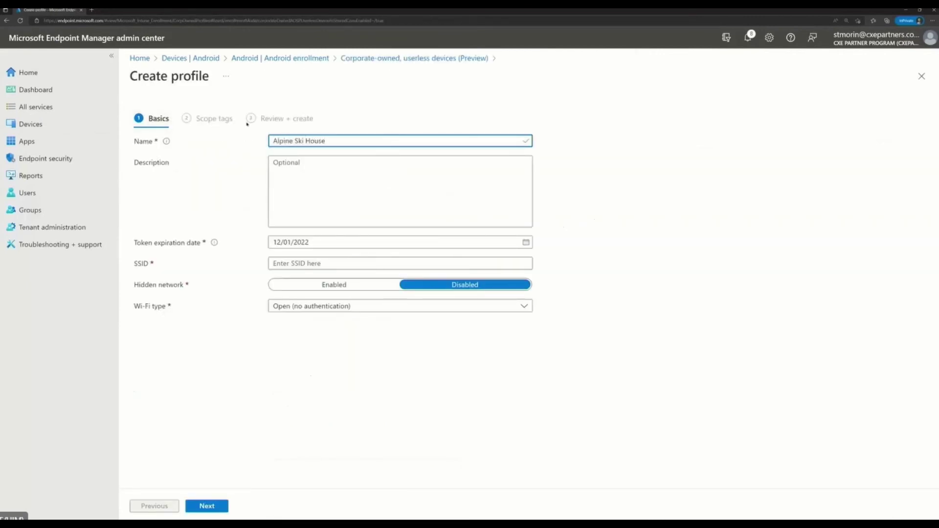
left_click(306, 263)
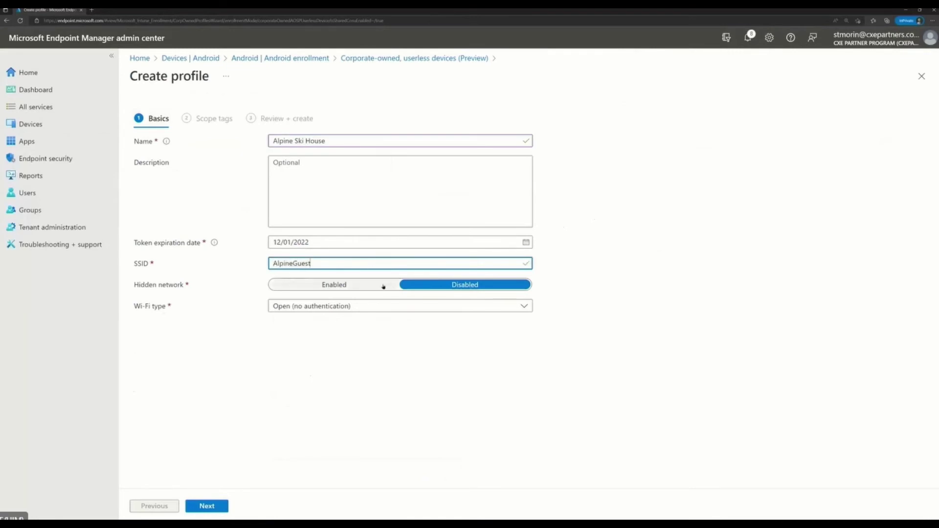
left_click(342, 305)
left_click(335, 356)
left_click(352, 326)
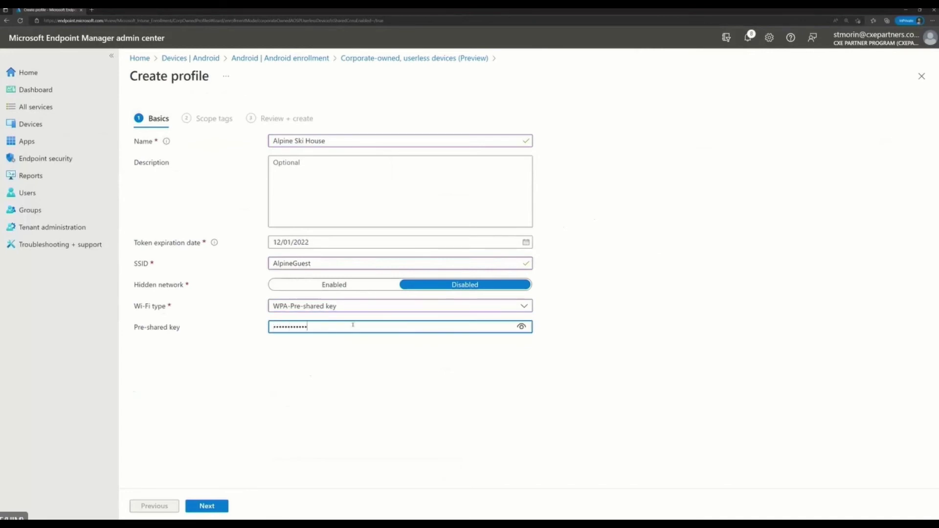
left_click(211, 506)
left_click(210, 506)
left_click(210, 506)
- Start a new Android configuration profile with platform Android (AOSP) and profile type Trusted certificate
left_click(30, 124)
left_click(154, 308)
left_click(176, 218)
left_click(306, 108)
left_click(657, 113)
left_click(658, 142)
left_click(660, 144)
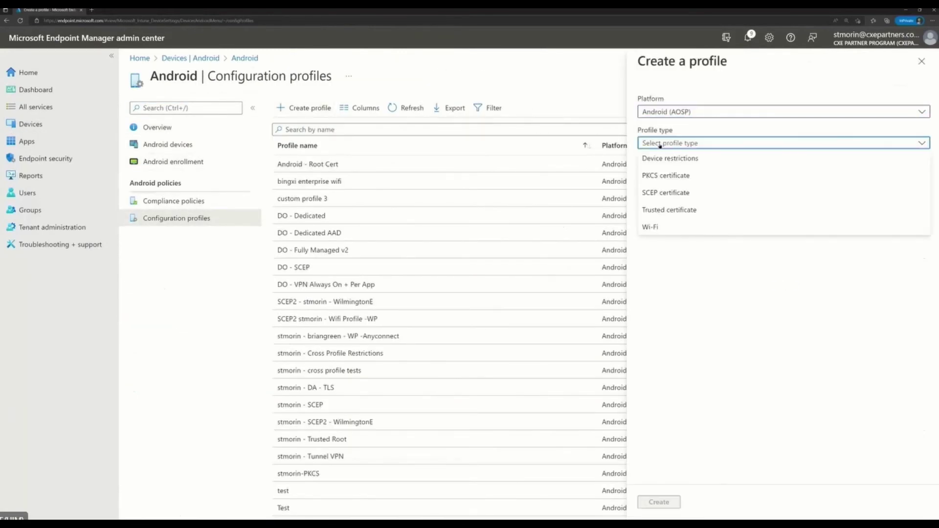
left_click(662, 207)
left_click(658, 502)
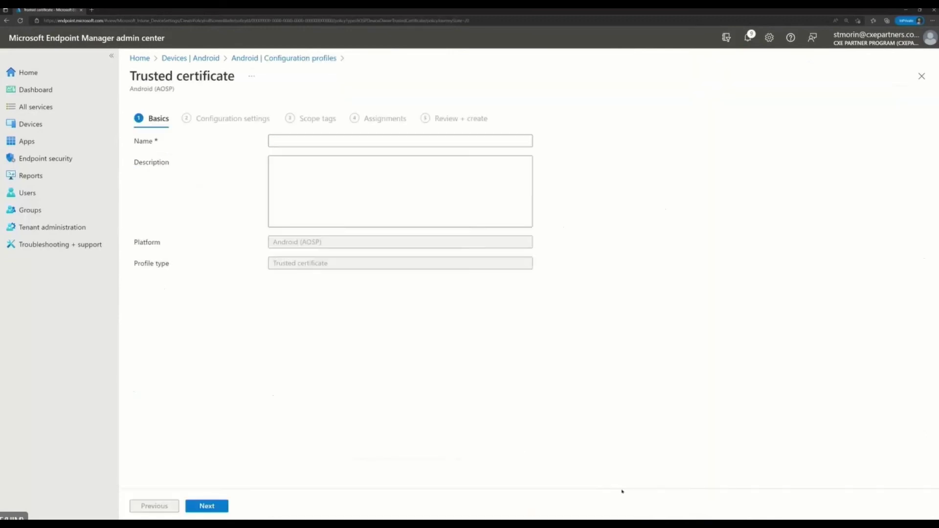
- Name the profile "Trusted Root Certificate - Alpine Ski House" and upload the certificate file trustedroot.cer
type("Trusted Root Certificate - Alpine Ski House")
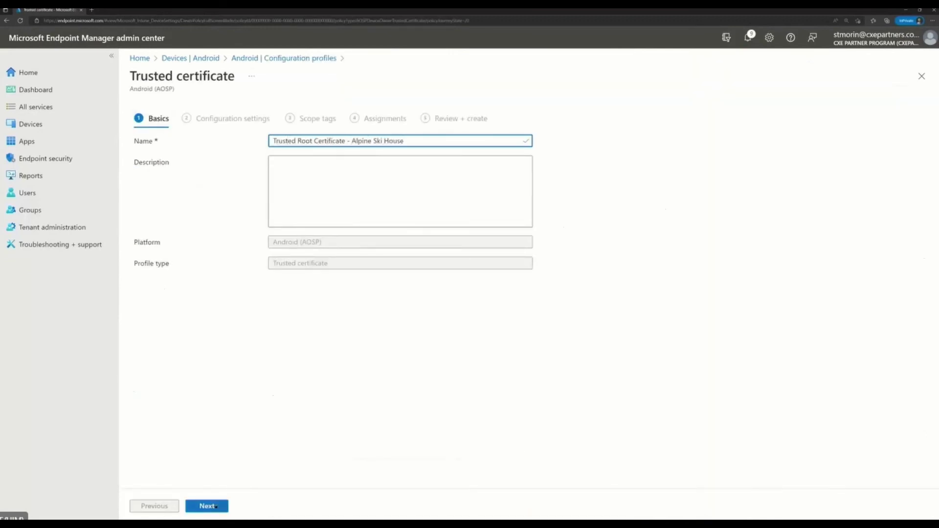
left_click(215, 507)
left_click(526, 164)
left_click(78, 50)
left_click(314, 271)
- Keep the default scope tag, assign the trusted certificate profile to all devices, and create it
left_click(215, 507)
left_click(210, 505)
left_click(292, 156)
left_click(207, 506)
left_click(207, 506)
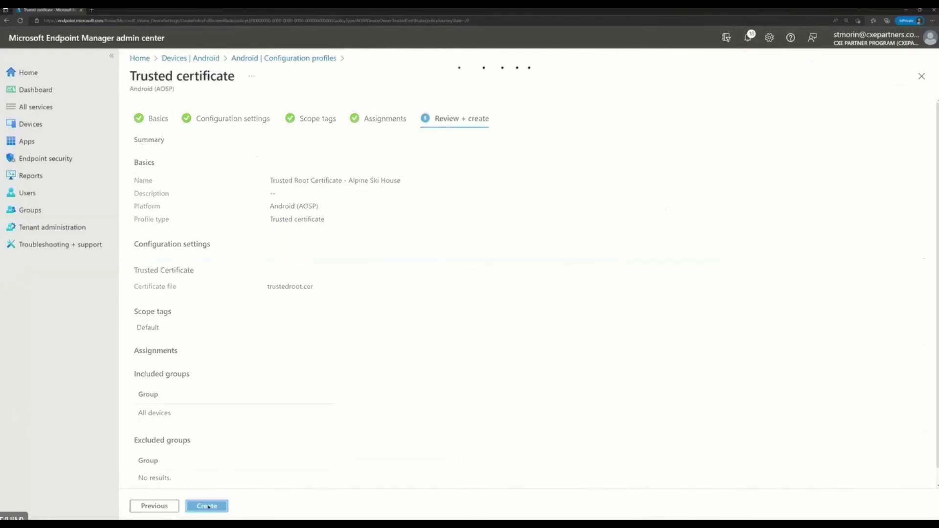
- Start an Android (AOSP) SCEP certificate profile named "SCEP Certificate - Alpine Ski House" and proceed to its configuration settings
left_click(304, 107)
left_click(668, 111)
left_click(668, 145)
left_click(669, 191)
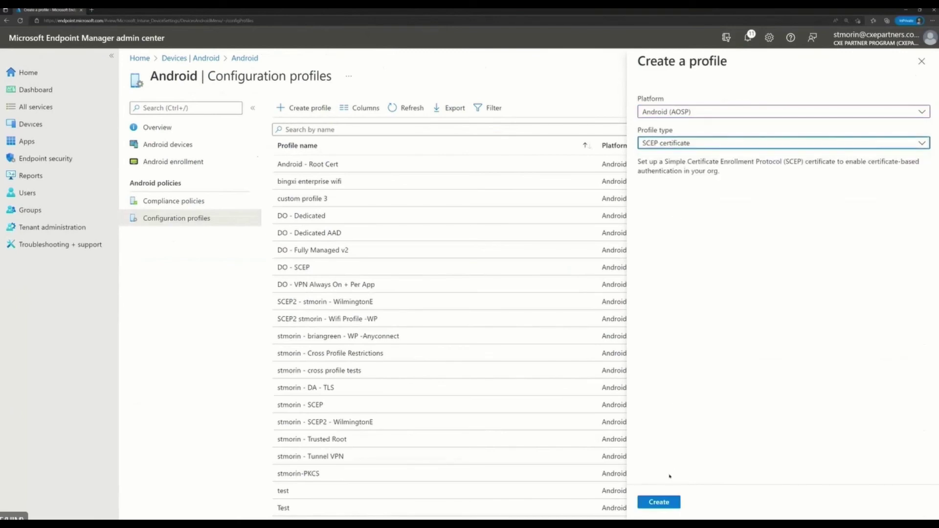
left_click(660, 502)
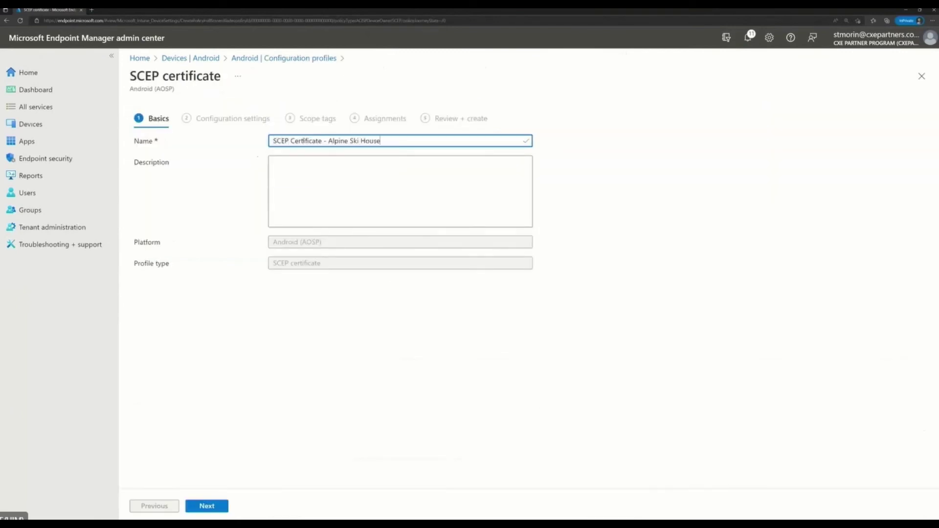
type("SCEP Certificate - Alpine Ski House")
left_click(211, 507)
- Set the certificate type to Device with subject name CN={{AAD_Device_ID}} and select both key usage options
left_click(526, 139)
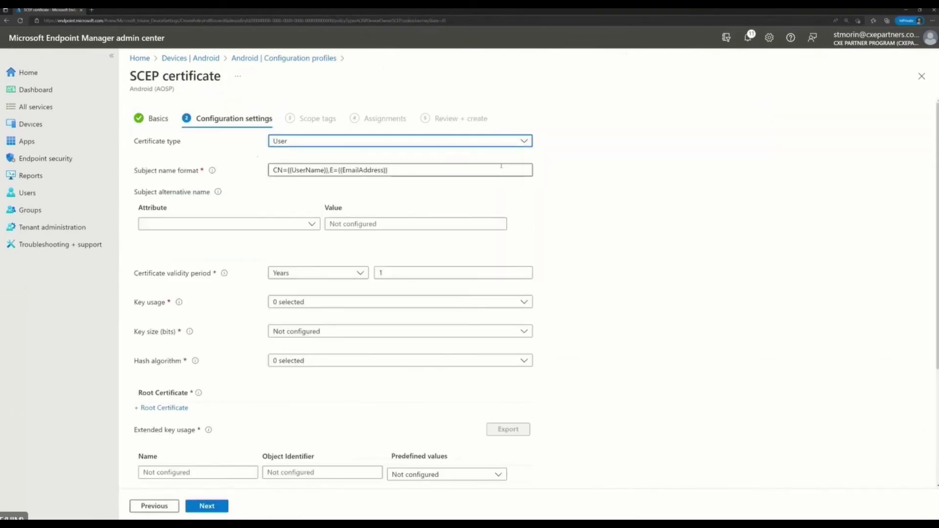
left_click(440, 170)
left_click(523, 303)
left_click(279, 316)
left_click(279, 332)
left_click(549, 329)
- Set the key size to 2048 bits and select both SHA-1 and SHA-2 as hash algorithms
left_click(523, 329)
left_click(445, 381)
left_click(445, 361)
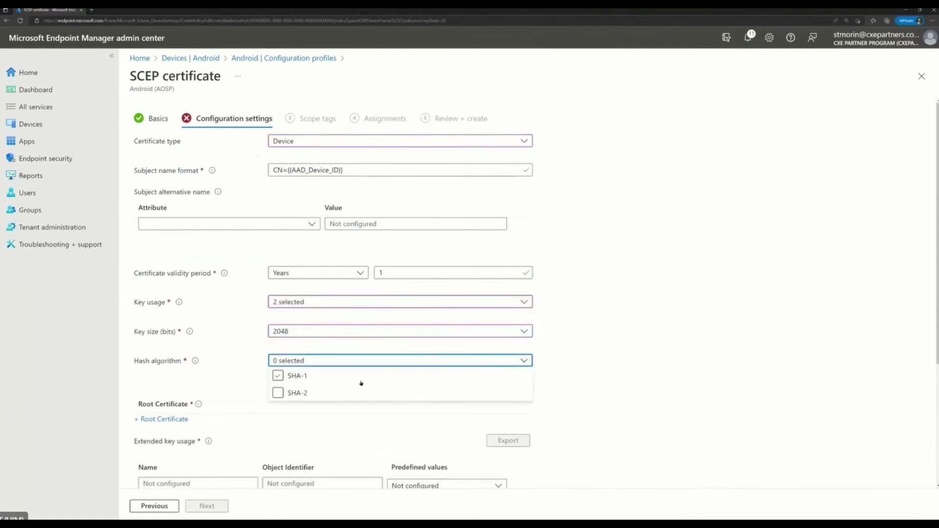
left_click(280, 376)
left_click(279, 391)
left_click(685, 373)
- Attach "Trusted Root Certificate - Alpine Ski House" as the SCEP profile's root certificate
left_click(166, 409)
left_click(684, 131)
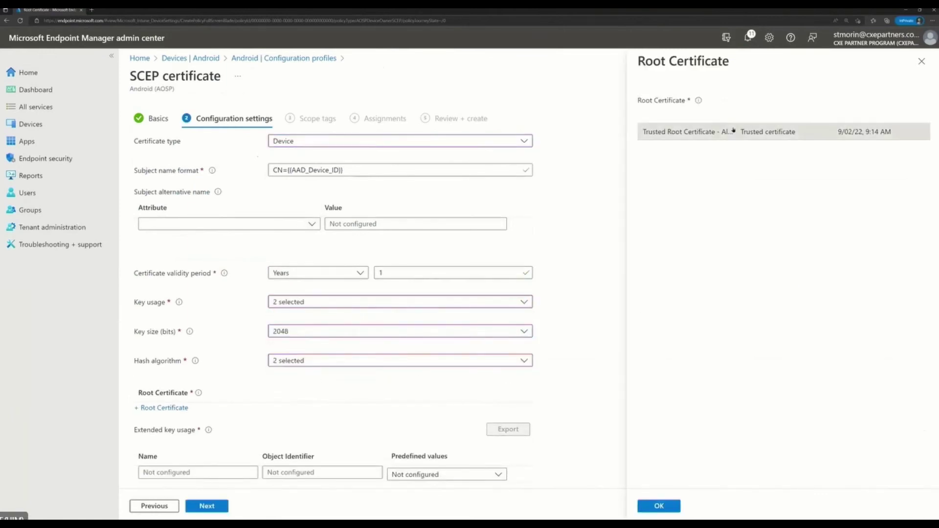
left_click(659, 505)
- Add the predefined Client Authentication and Secure Email entries to the extended key usage list
scroll(621, 377, "down", 4)
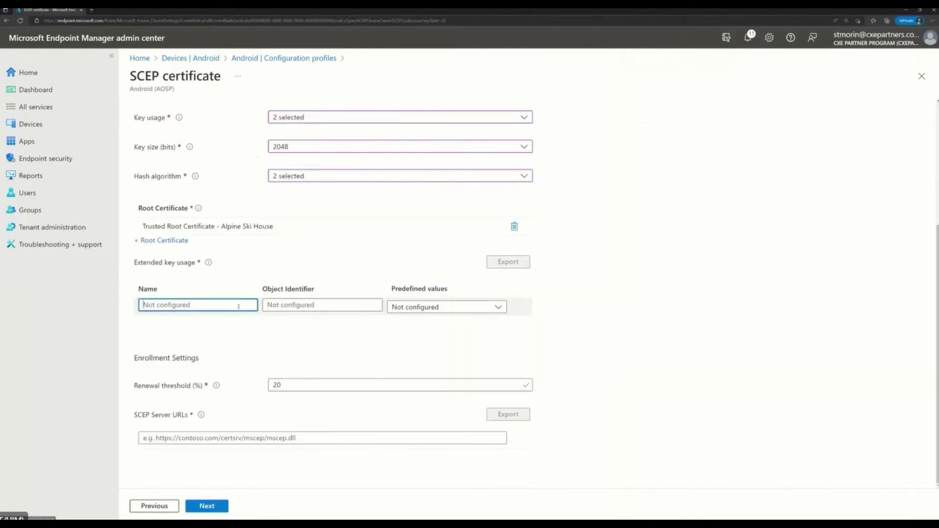
left_click(426, 306)
left_click(445, 357)
left_click(488, 324)
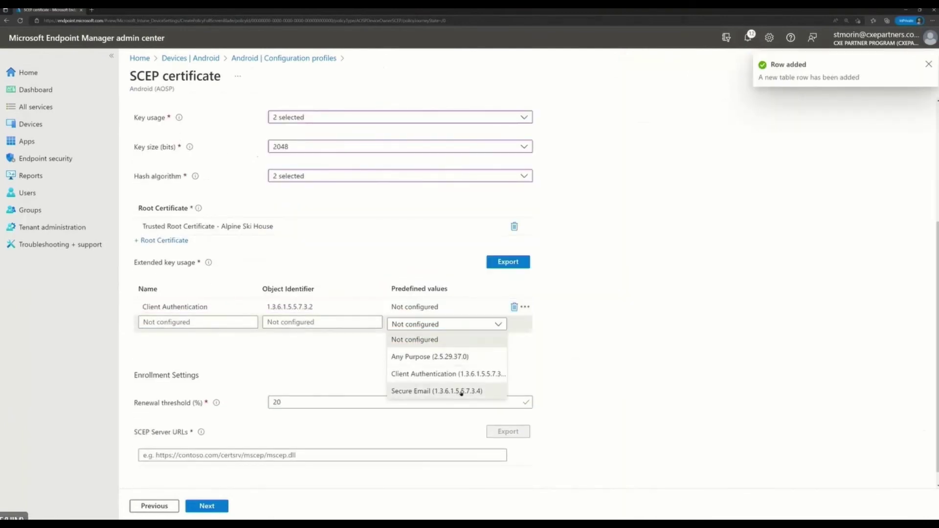
left_click(461, 392)
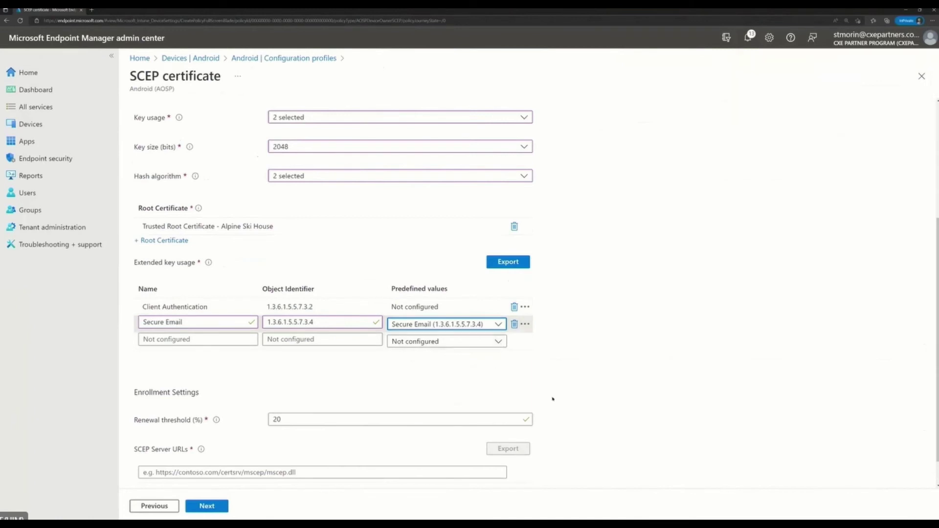
scroll(545, 402, "down", 1)
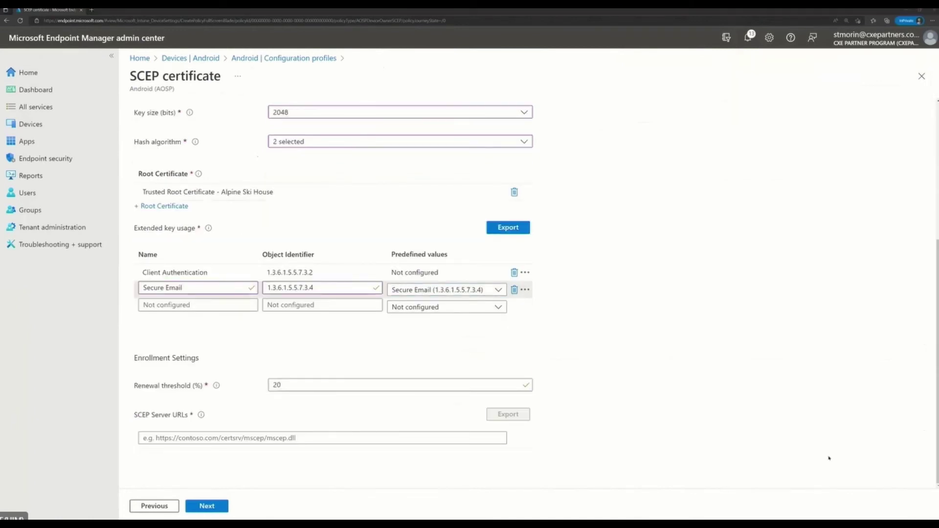
left_click(338, 438)
type("https://intunendes-cxepartners.msappproxy.net/certsrv/mscep/mscep.dll")
left_click(207, 506)
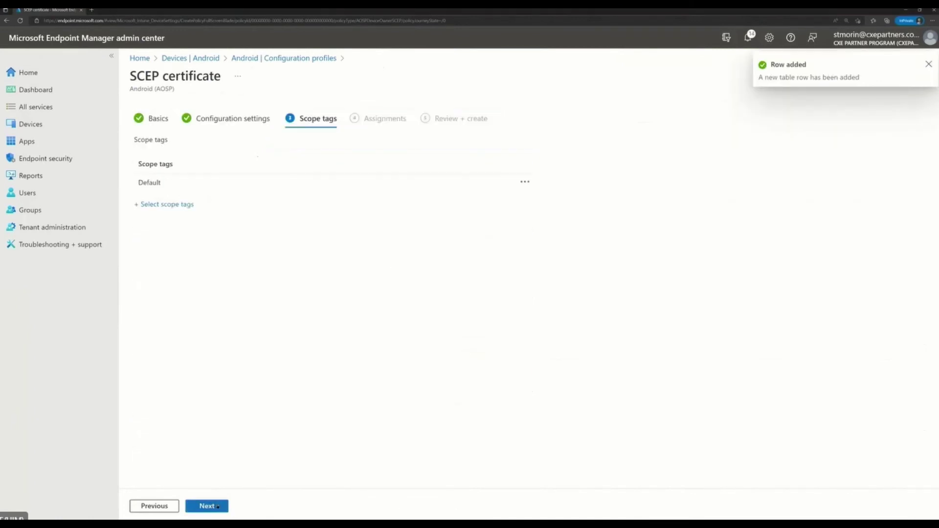
- Keep the default scope tag, assign the SCEP certificate profile to all devices, and create it
left_click(207, 505)
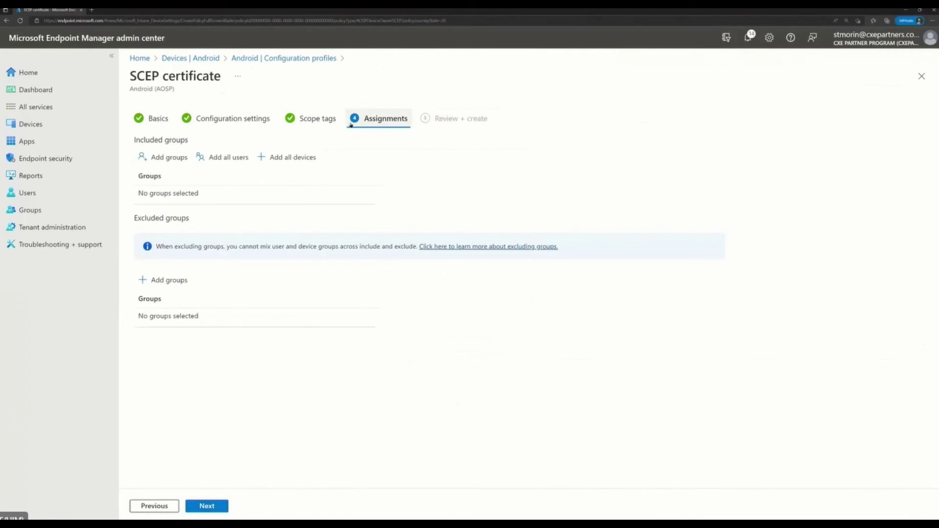
left_click(295, 158)
left_click(207, 506)
left_click(207, 506)
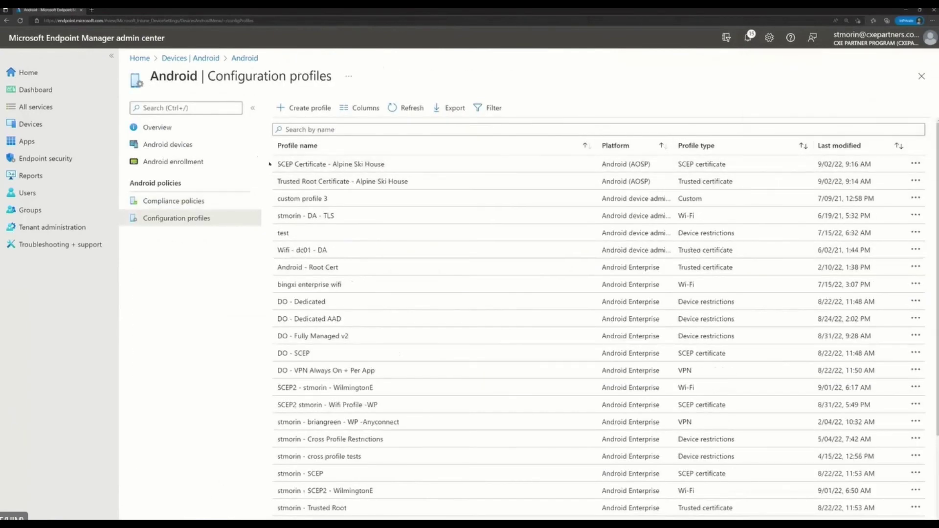
- Start an Android (AOSP) Wi-Fi profile named "WIFI Profile - Alpine Ski House" and proceed to its configuration settings
left_click(310, 108)
left_click(666, 112)
left_click(675, 142)
left_click(675, 143)
left_click(650, 226)
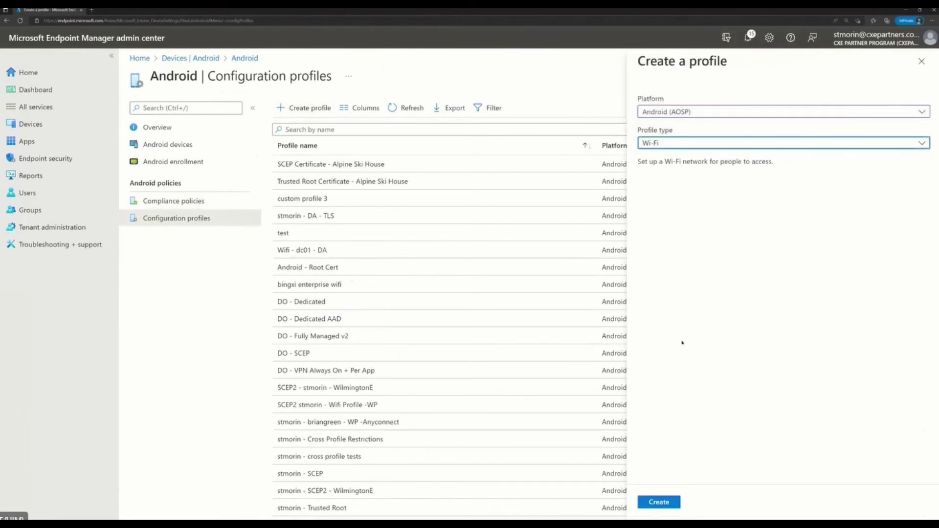
left_click(660, 502)
left_click(304, 141)
type("WiFi Profile - Alpine Ski House")
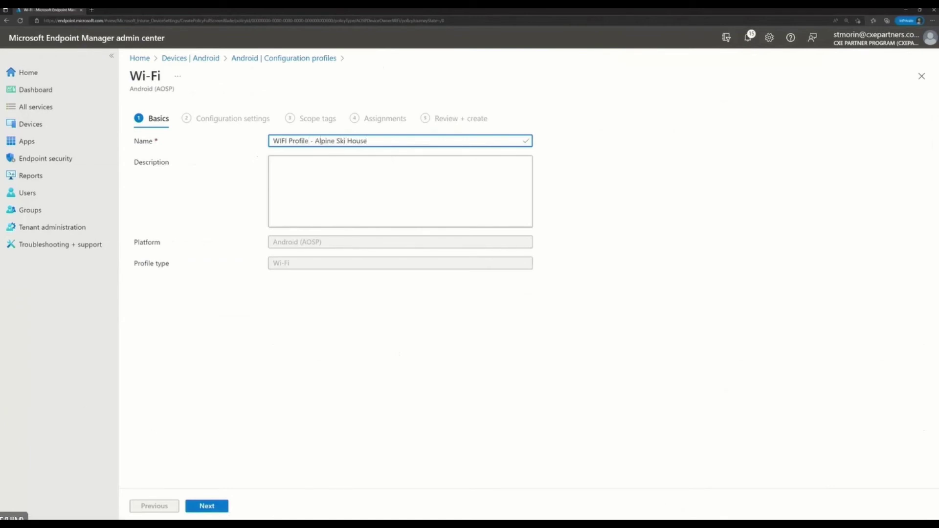
left_click(207, 506)
- Configure Wi-Fi type Enterprise with SSID AlpineSkiHouse, automatic connection enabled, and EAP type EAP - TLS
left_click(352, 141)
left_click(342, 191)
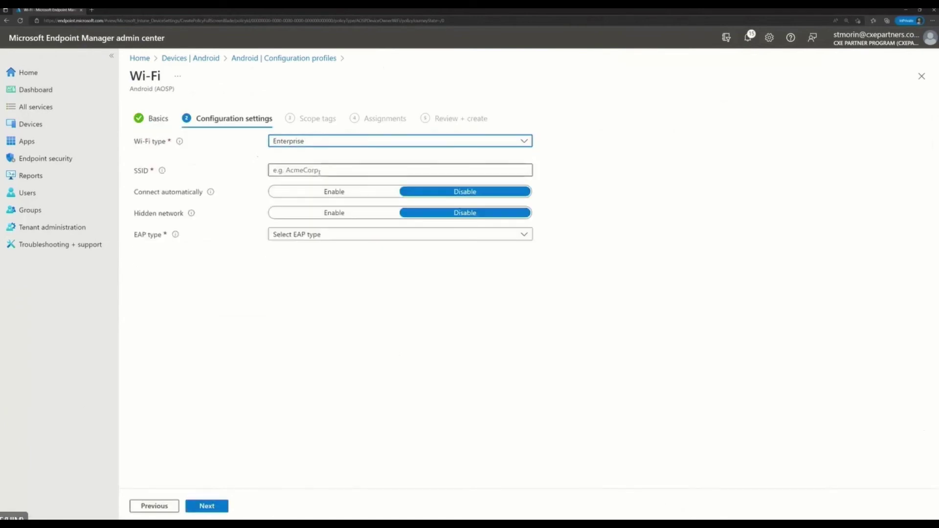
left_click(319, 171)
type("Al")
left_click(359, 191)
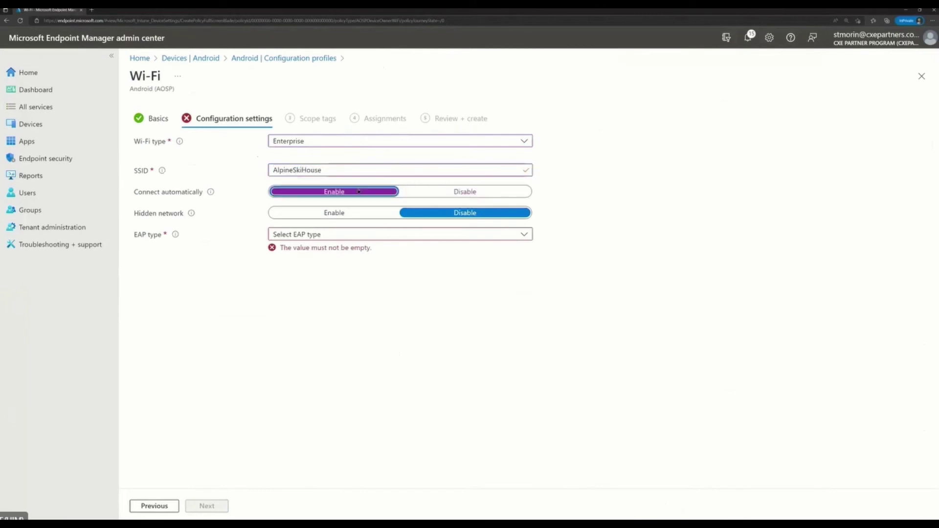
left_click(363, 235)
left_click(362, 250)
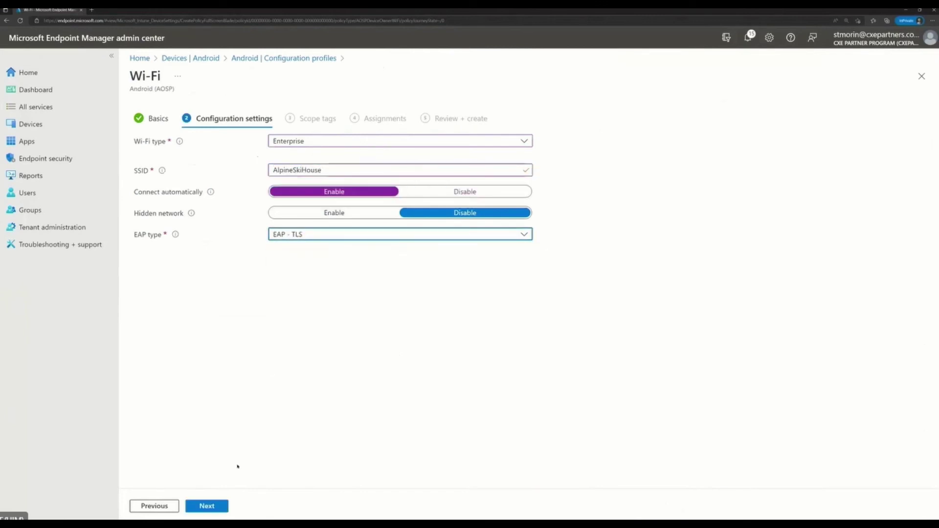
- Set the Radius server name to cxepartners.com and choose "Trusted Root Certificate - Alpine Ski House" for server validation
left_click(295, 306)
type("cxepartners.com")
left_click(179, 376)
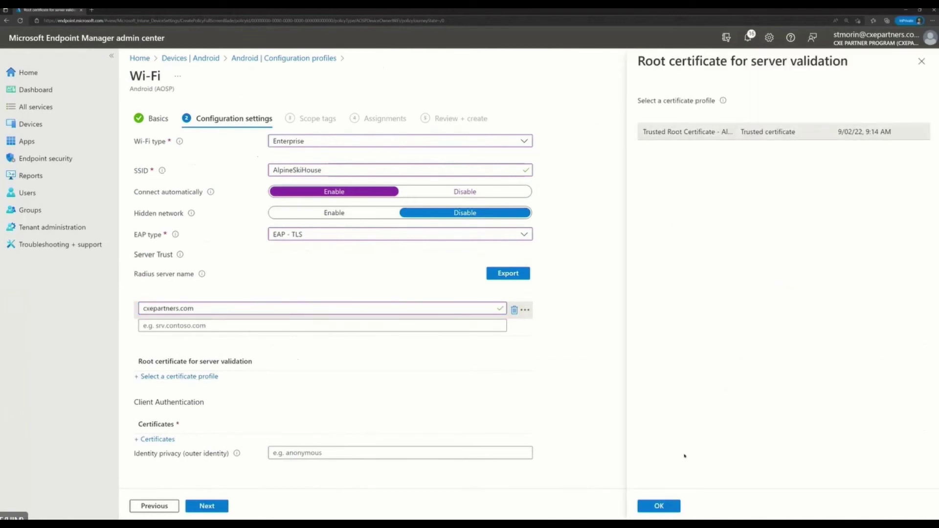
left_click(659, 506)
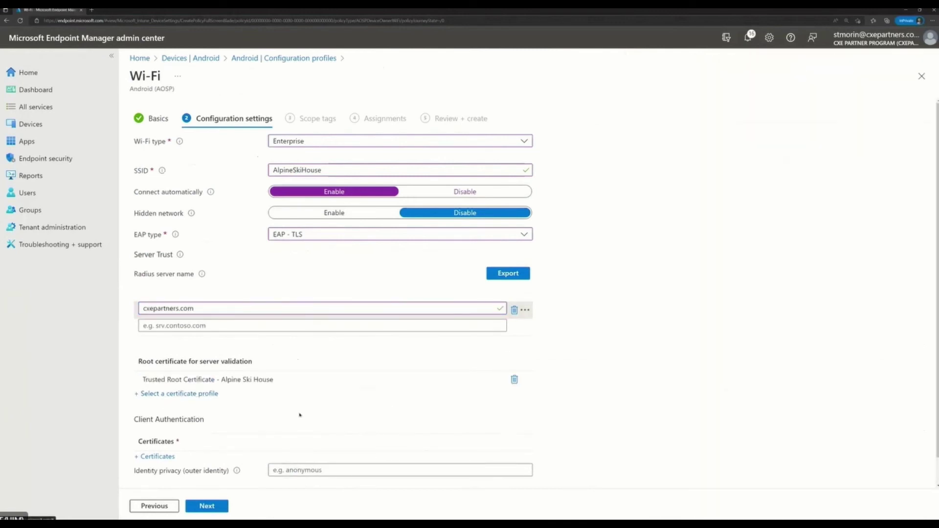
- Add "SCEP Certificate - Alpine Ski House" as the client authentication certificate of the Wi-Fi profile
left_click(159, 455)
left_click(684, 131)
left_click(660, 506)
scroll(284, 413, "down", 1)
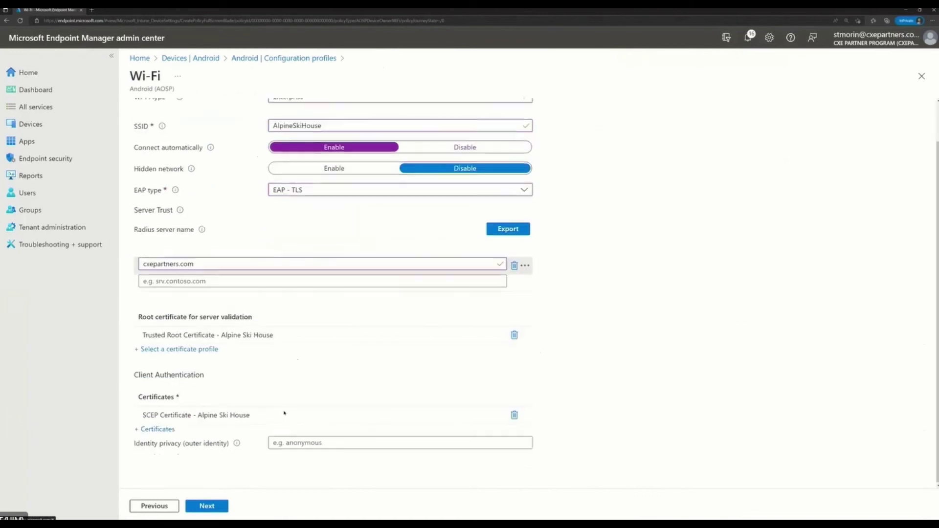
- Keep the default scope tag, assign the Wi-Fi profile to all devices, review the summary, and create the profile
left_click(207, 506)
left_click(207, 505)
left_click(289, 157)
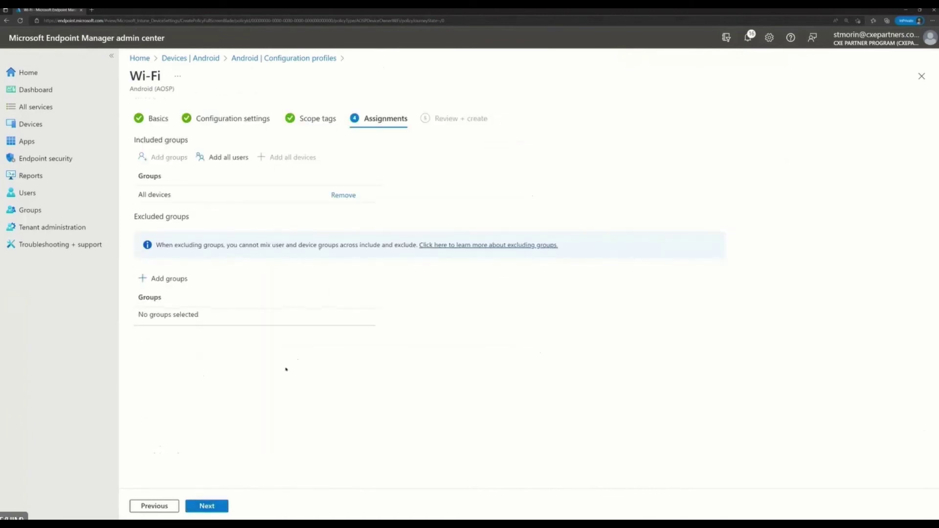
left_click(207, 506)
scroll(645, 267, "down", 3)
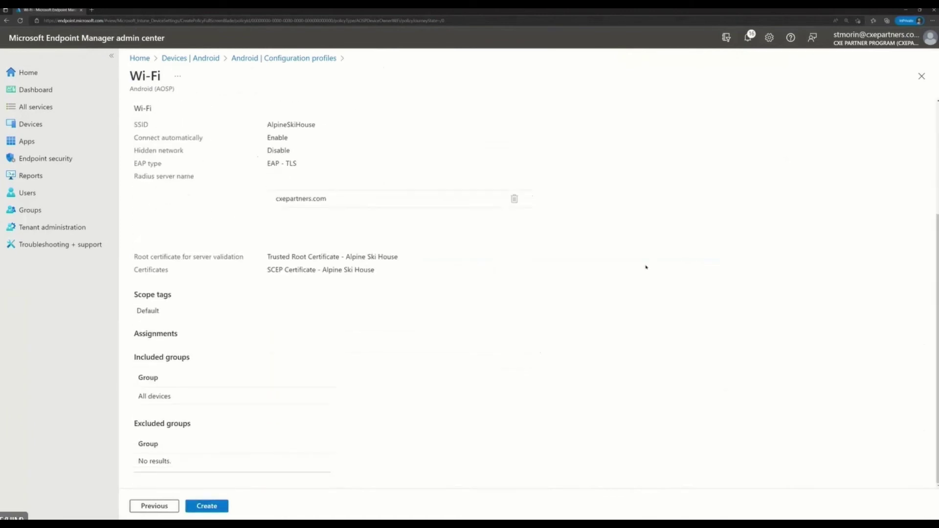
left_click(206, 506)
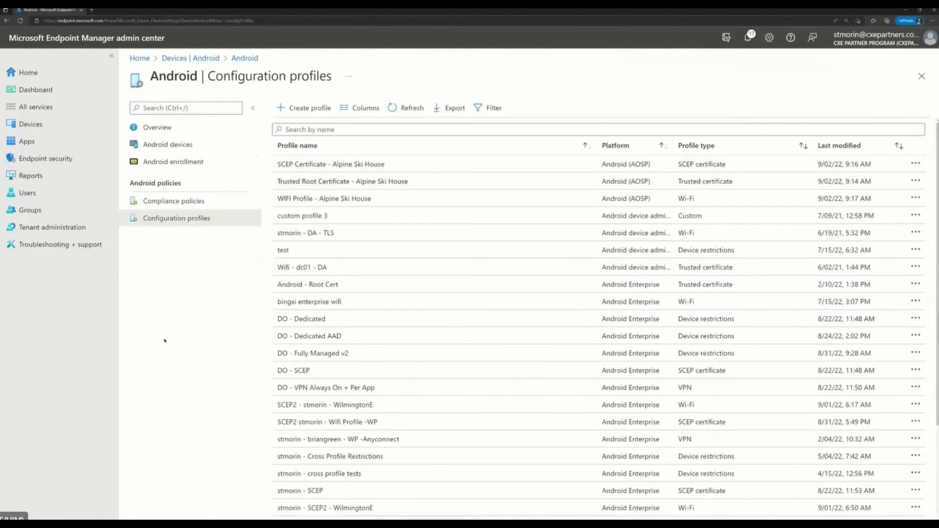
- Open the Alpine Ski House profile under corporate-owned, userless Android enrollment and display its enrollment token
left_click(44, 131)
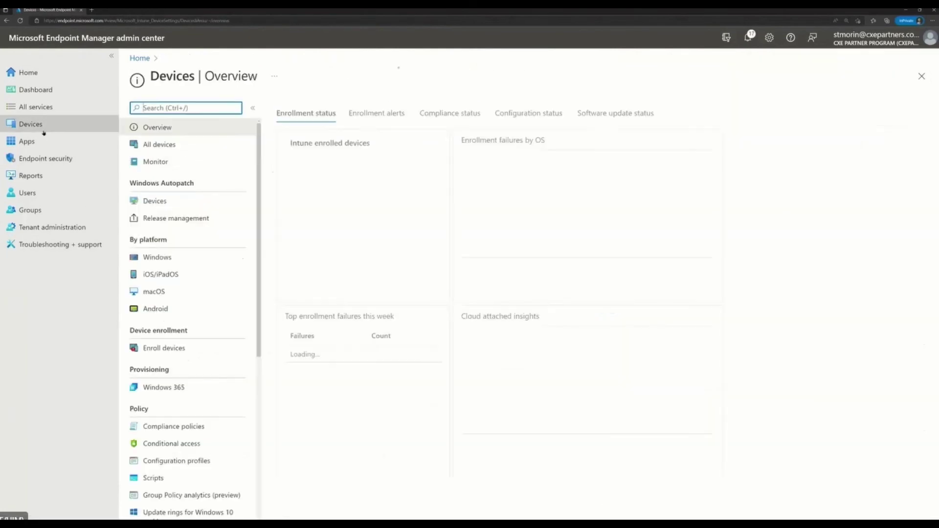
left_click(195, 309)
left_click(200, 162)
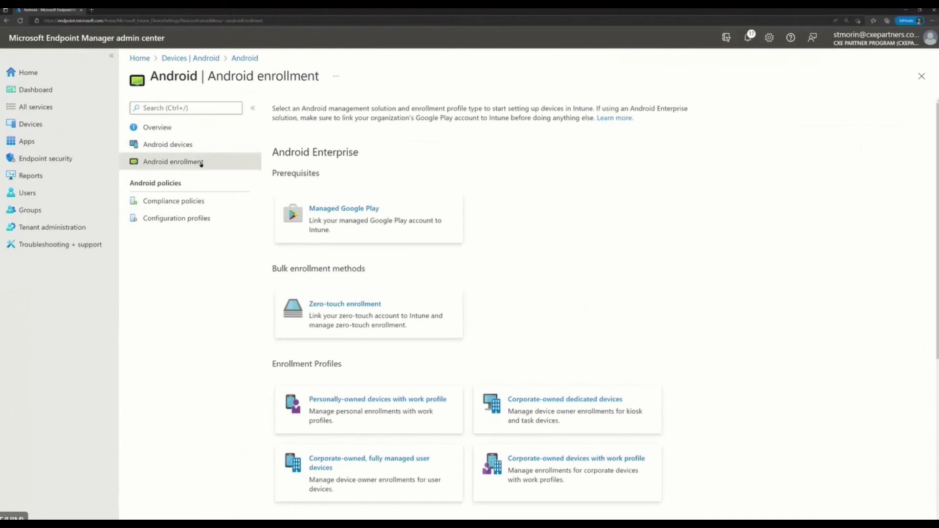
scroll(553, 388, "down", 4)
left_click(557, 391)
left_click(161, 192)
left_click(150, 184)
left_click(286, 224)
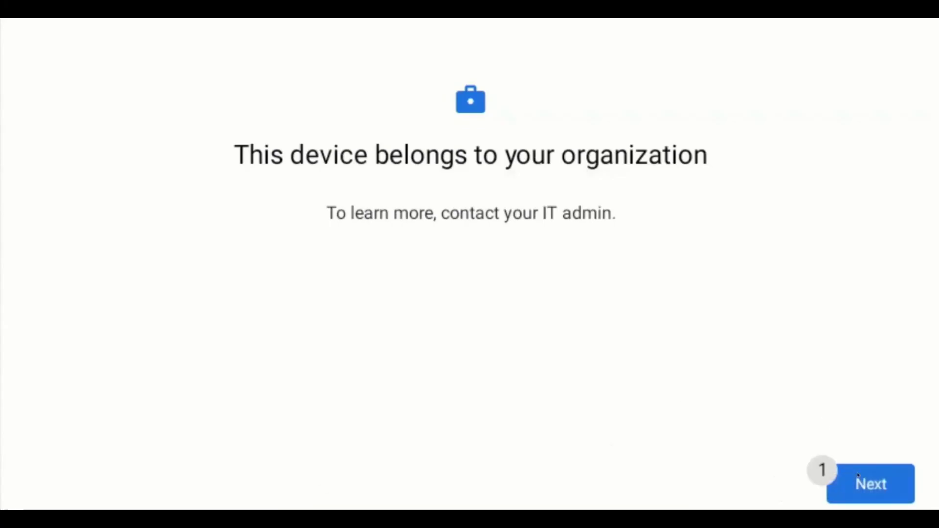
- Switch to the Android device, proceed past the organization ownership notice, and start the Microsoft Intune work setup
left_click(857, 474)
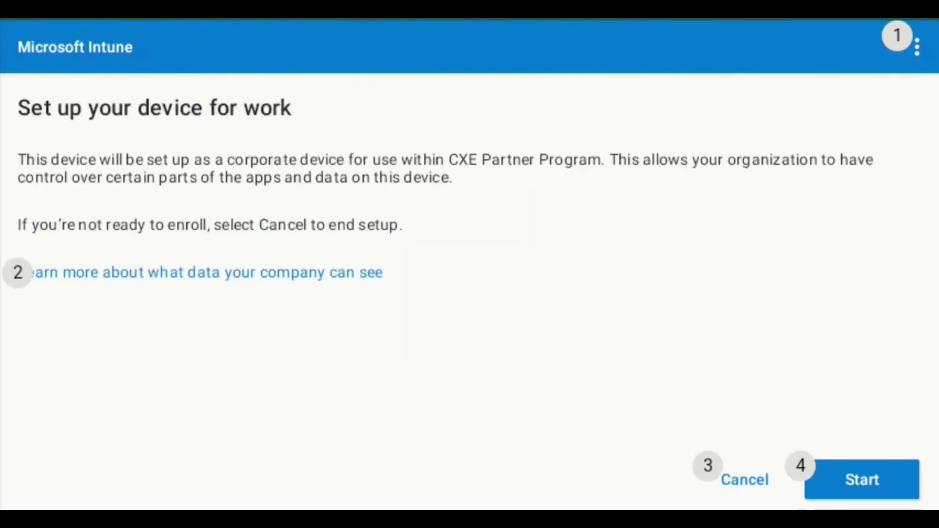
left_click(863, 481)
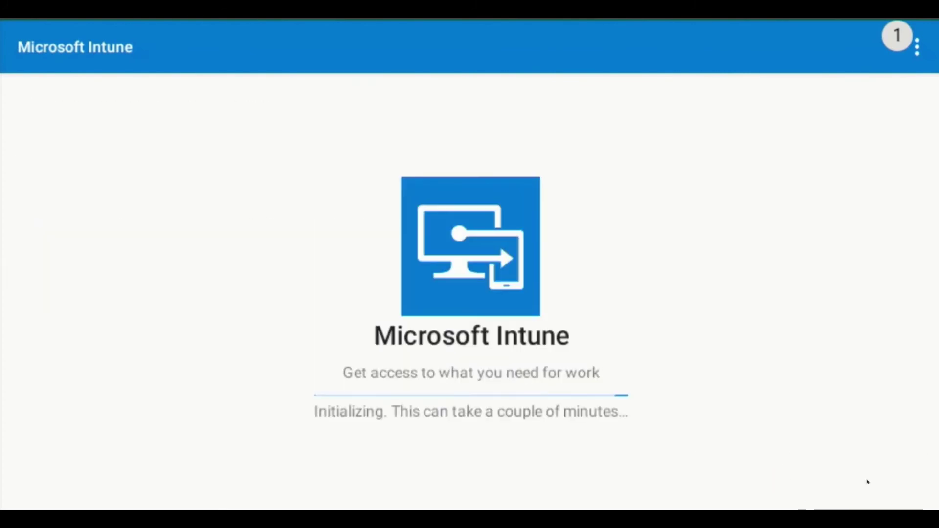